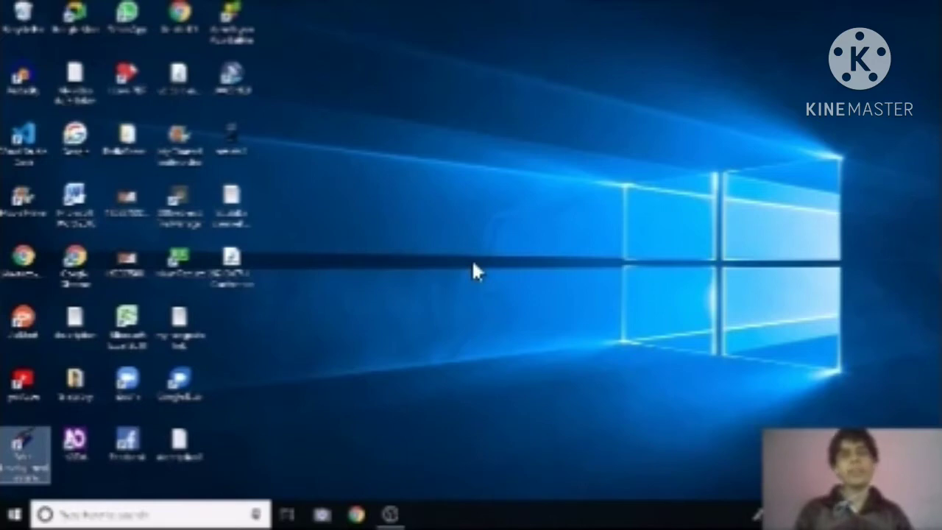
# Step: Open File Explorer, show the properties of Local Disk (C:) and start Disk Cleanup for that drive
pyautogui.press('super+e')
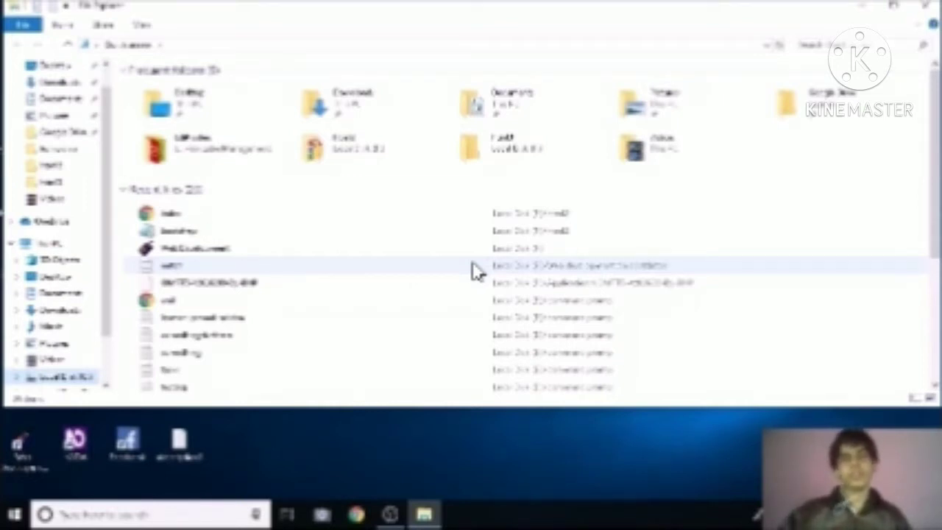
pyautogui.hotkey('shift', 'F10')
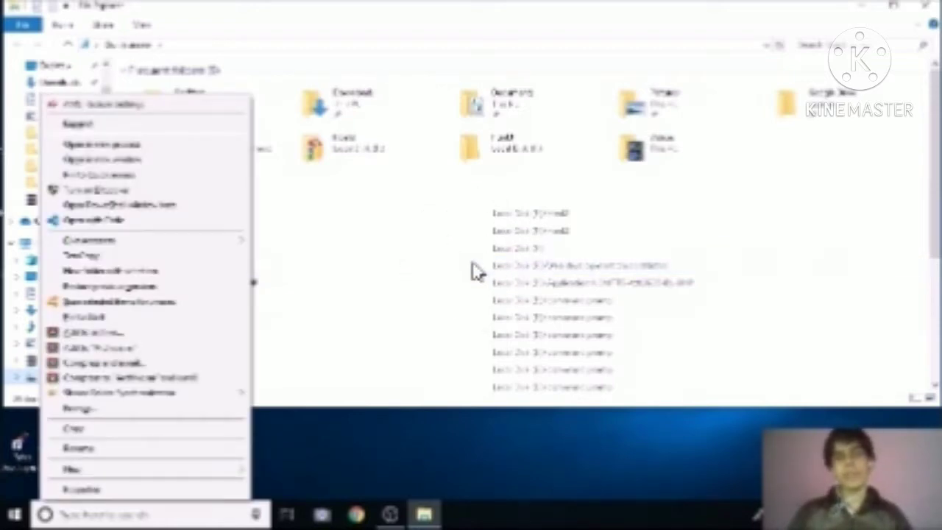
pyautogui.press('r')
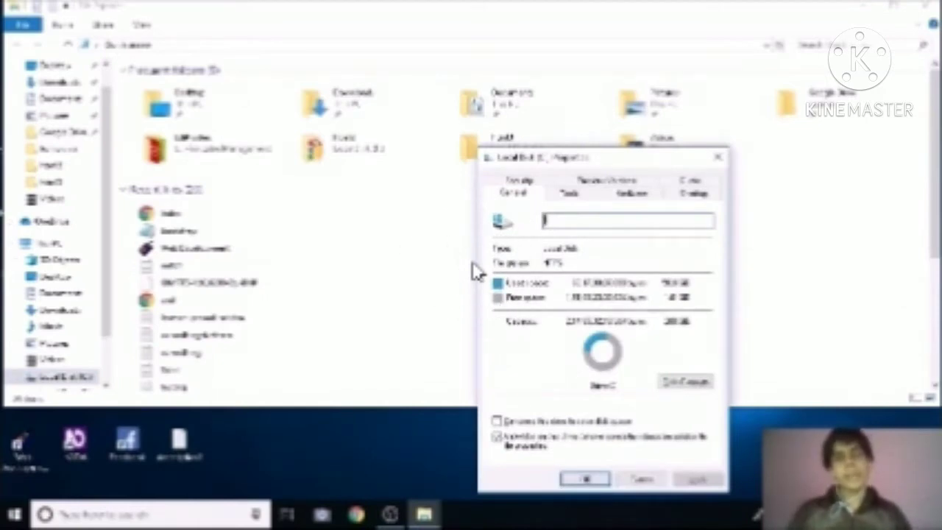
pyautogui.press('Tab')
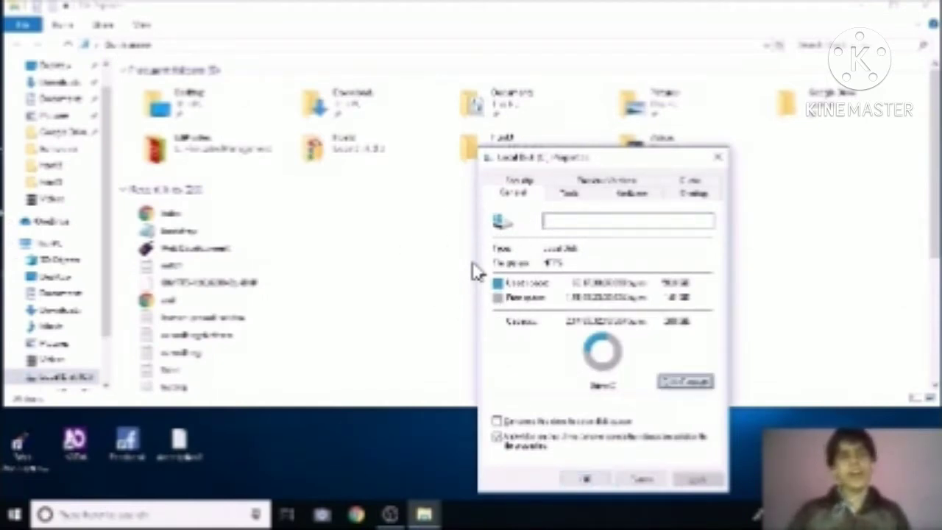
pyautogui.press('Return')
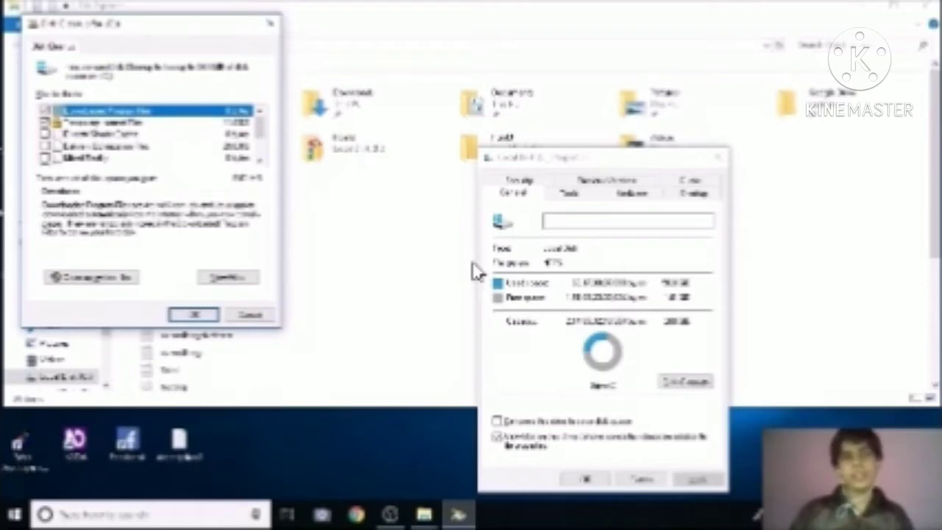
# Step: Mark the file categories from DirectX Shader Cache down to Thumbnails for deletion in Disk Cleanup
pyautogui.press('Down')
pyautogui.press('Down')
pyautogui.press('Down')
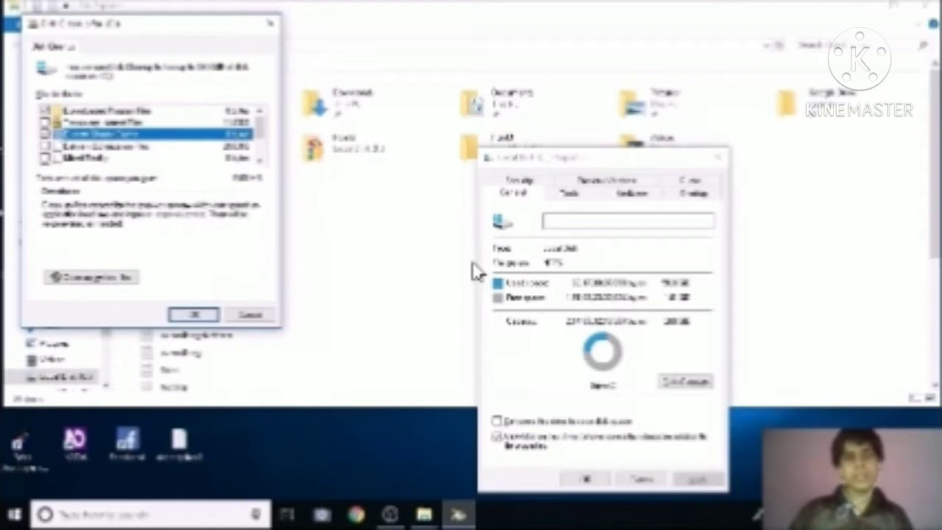
pyautogui.press('Down')
pyautogui.press('Down')
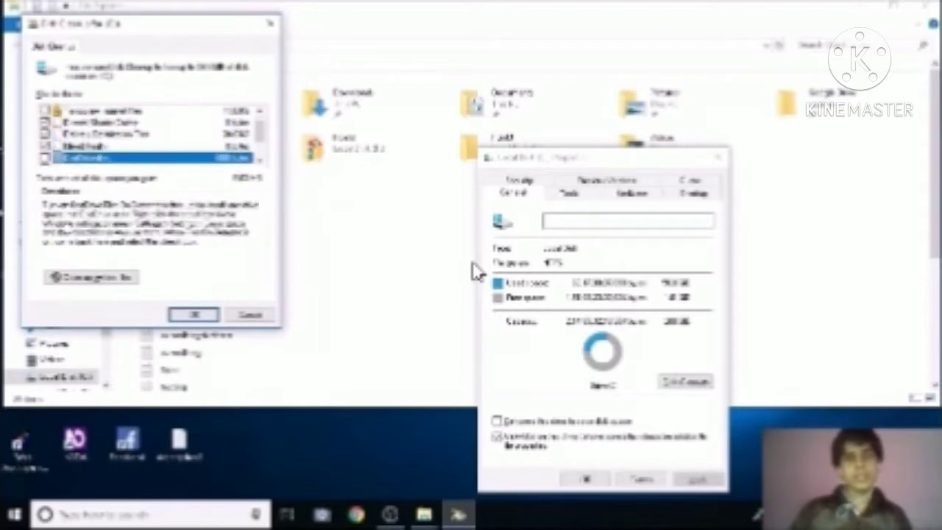
pyautogui.press('Down')
pyautogui.press('Down')
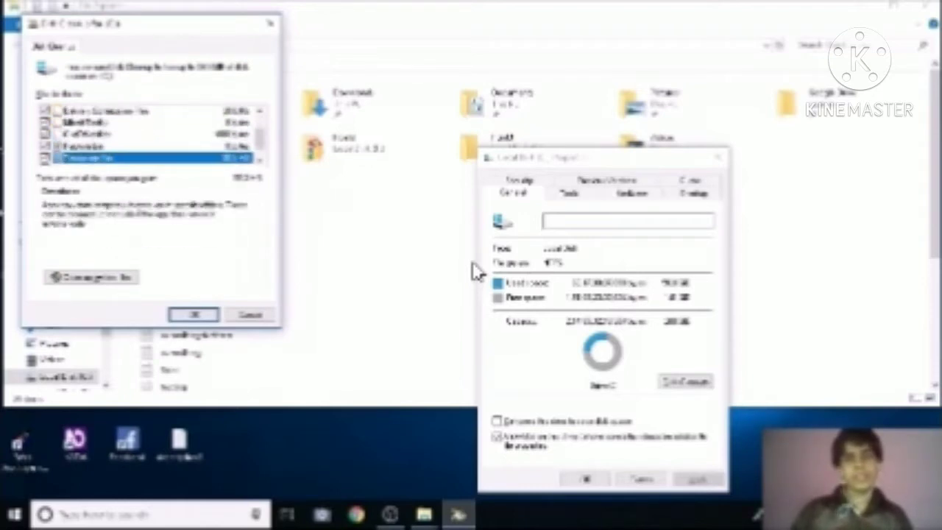
pyautogui.press('Down')
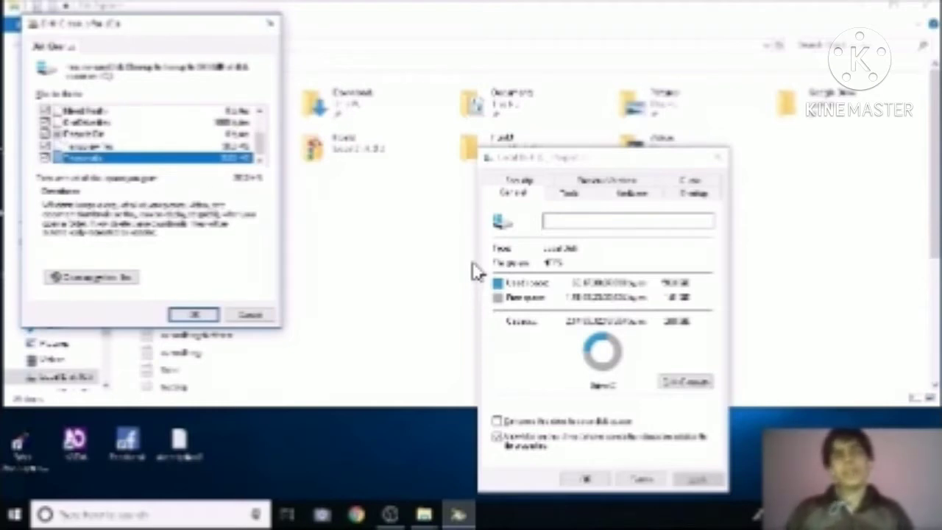
# Step: Run the cleanup of drive C: and confirm permanently deleting the selected files
pyautogui.press('Tab')
pyautogui.press('Tab')
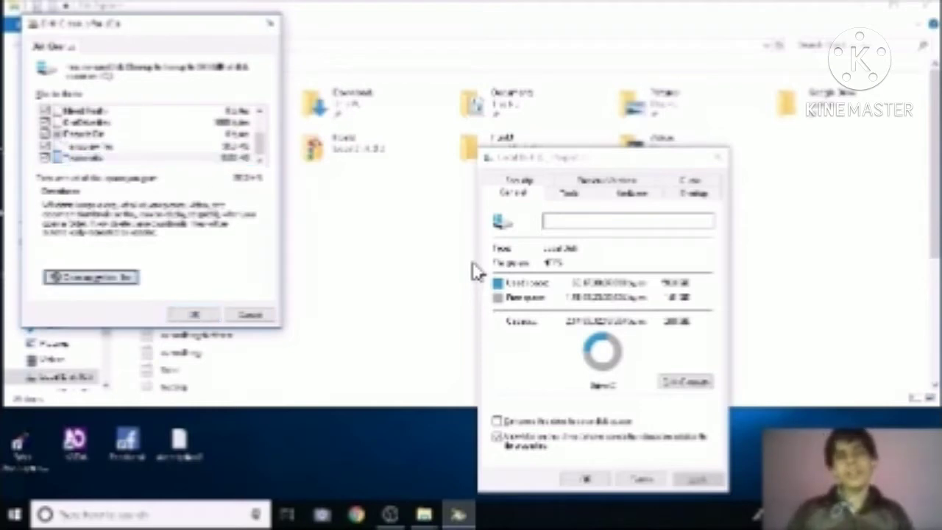
pyautogui.press('Return')
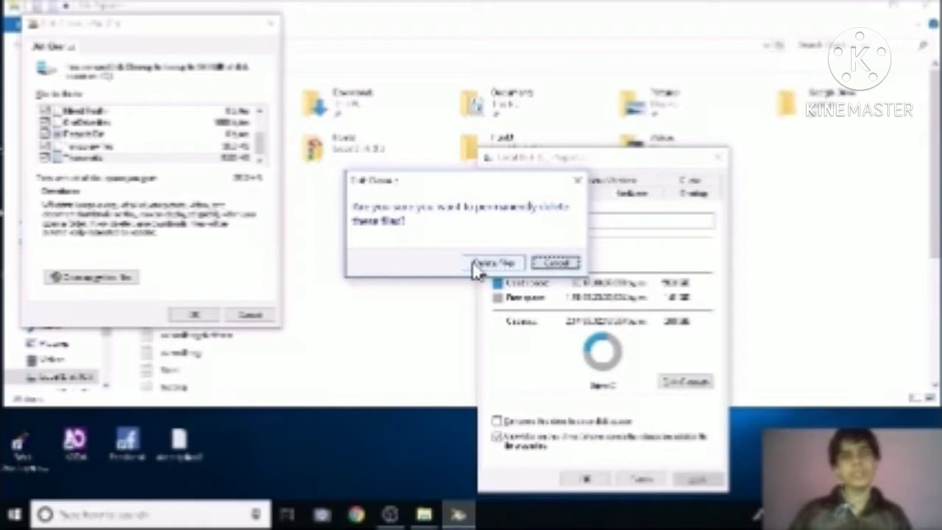
pyautogui.click(476, 268)
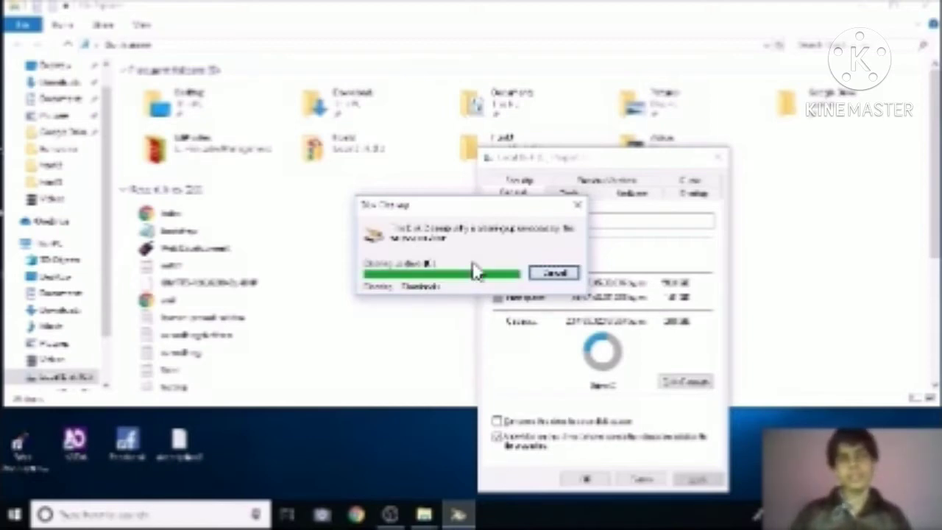
pyautogui.press('ctrl')
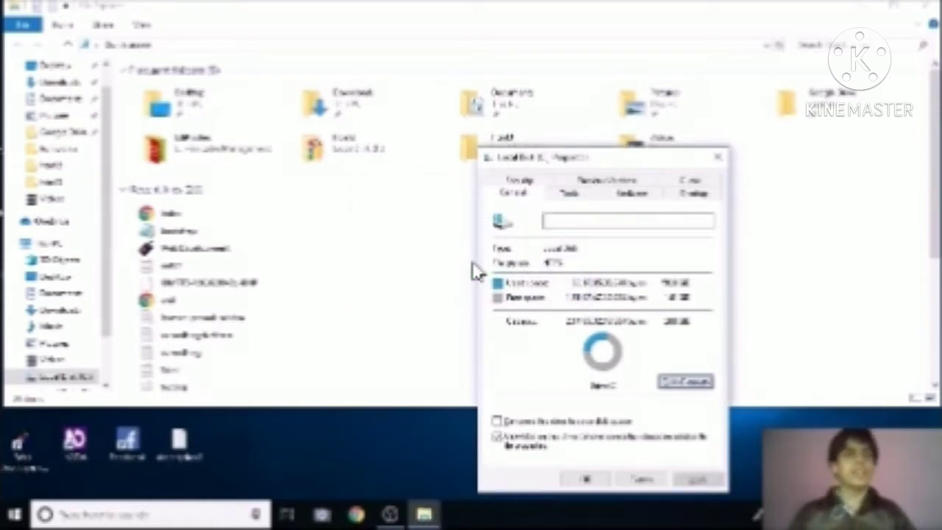
# Step: Close the Local Disk (C:) properties and the File Explorer window
pyautogui.press('Escape')
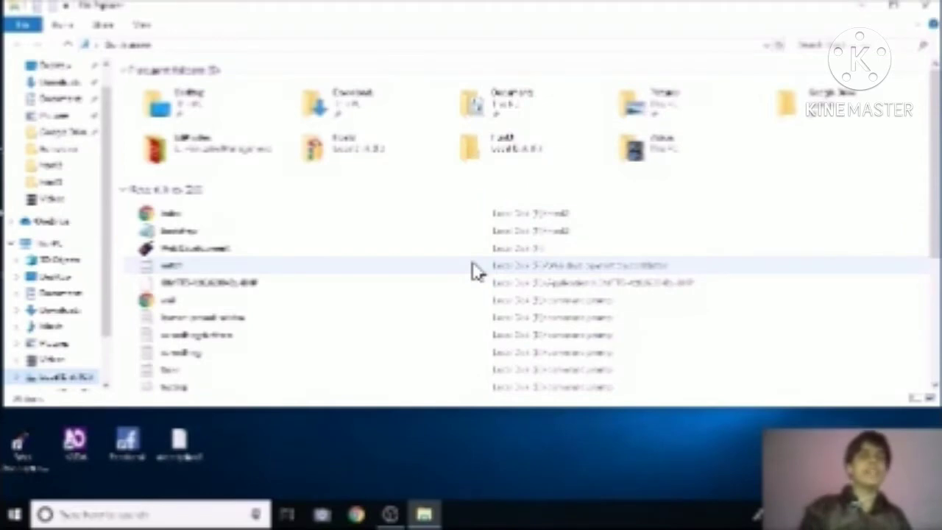
pyautogui.hotkey('alt', 'F4')
pyautogui.press('ctrl')
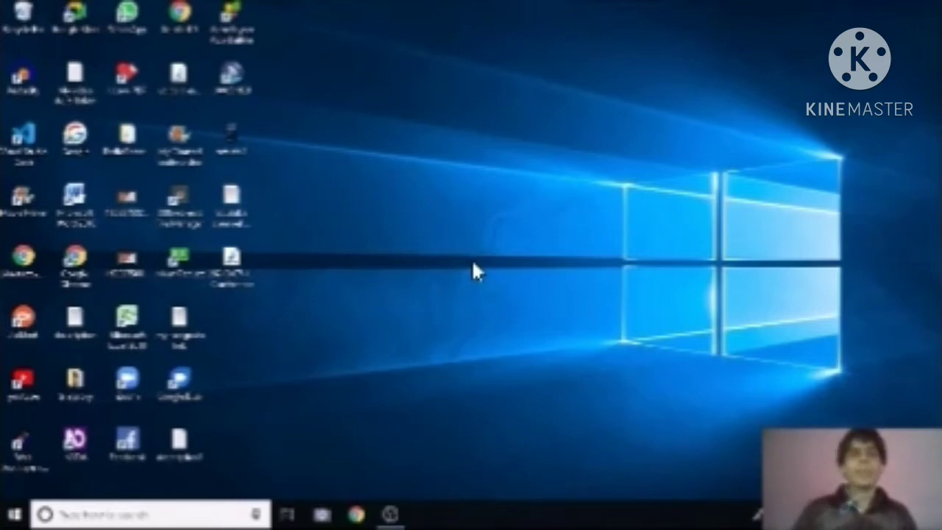
pyautogui.hotkey('alt', 'Tab')
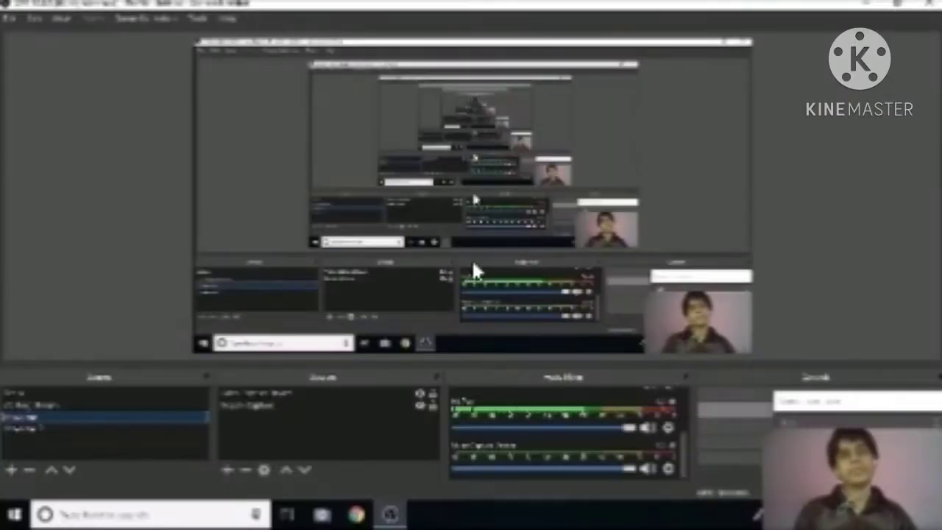
pyautogui.press('super+d')
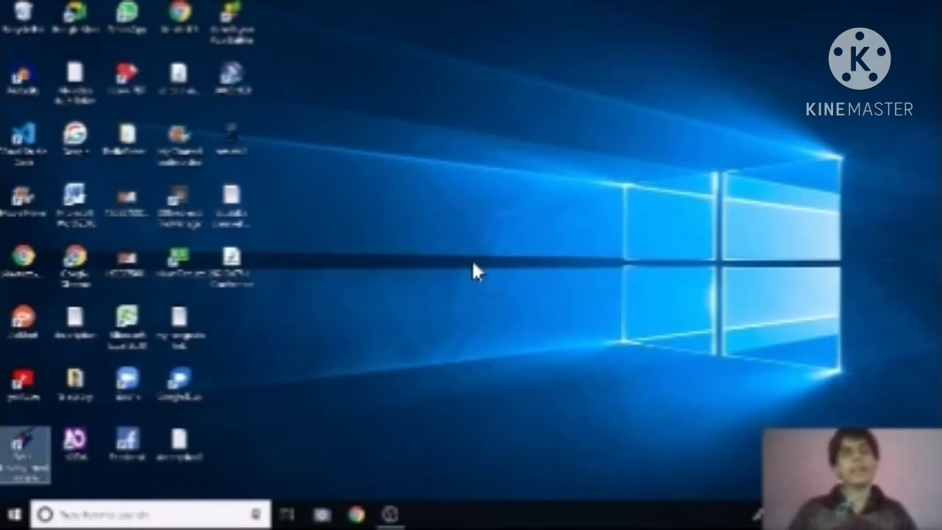
# Step: Open the Windows Temp folder with the Run command temp
pyautogui.press('super+r')
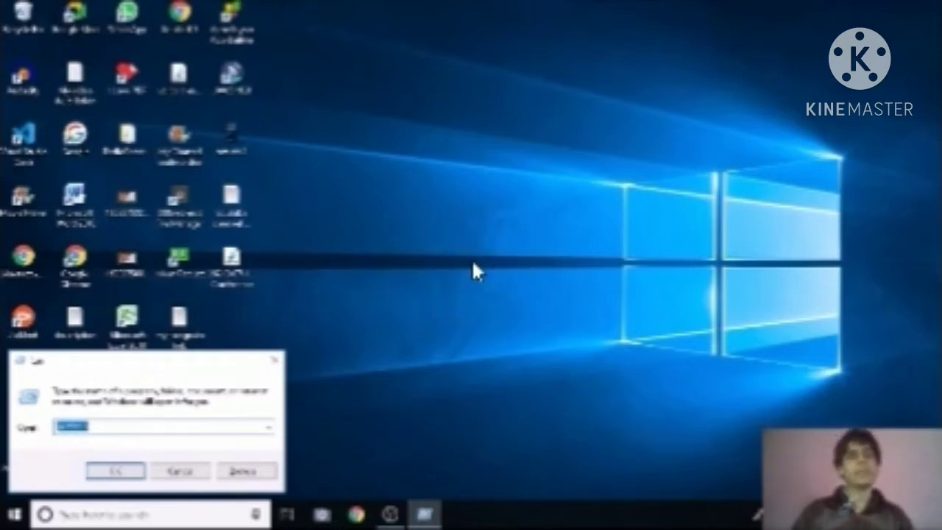
pyautogui.write('temp')
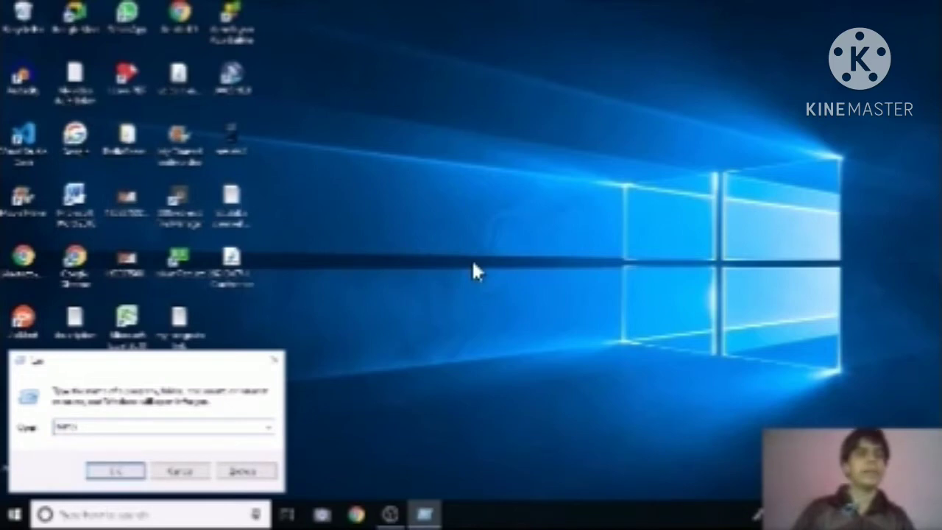
pyautogui.press('Return')
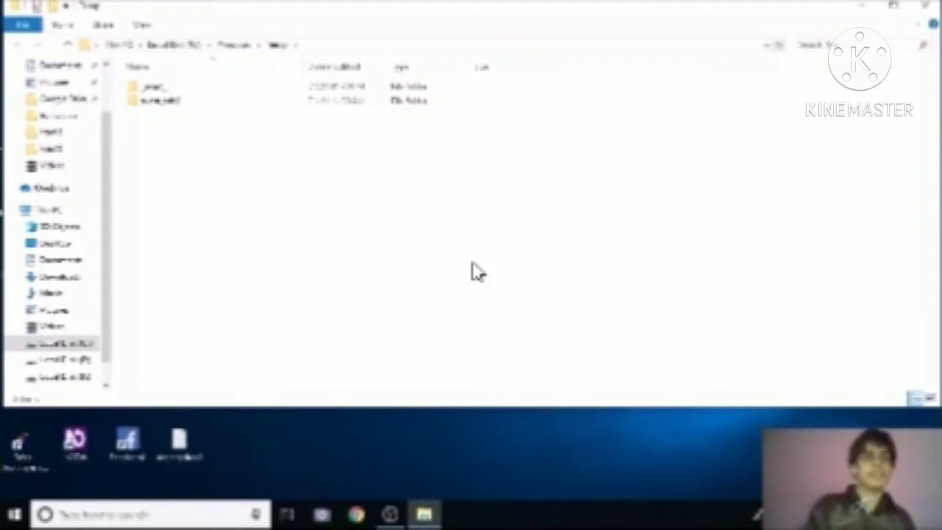
# Step: Try to permanently delete everything in the Windows Temp folder, dismiss the file-in-use dialog and close the folder window
pyautogui.hotkey('ctrl', 'a')
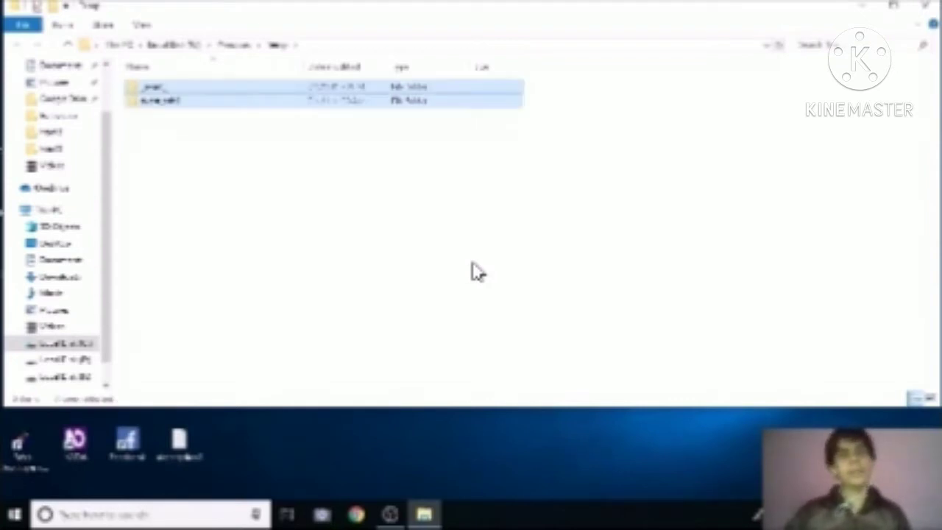
pyautogui.press('Delete')
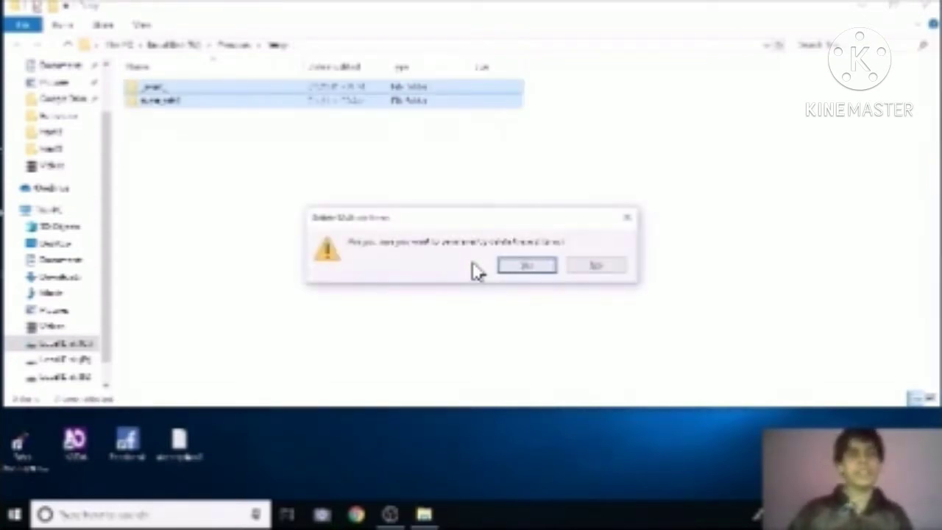
pyautogui.press('Return')
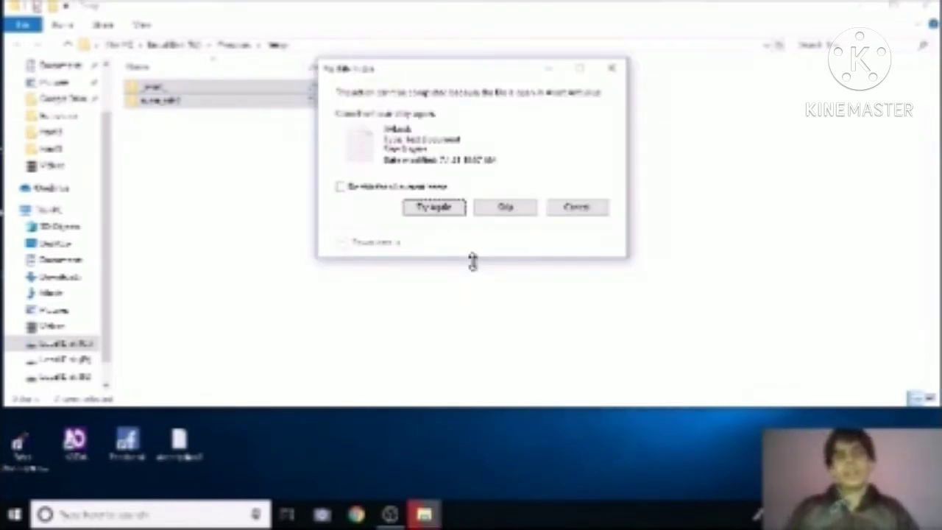
pyautogui.press('Escape')
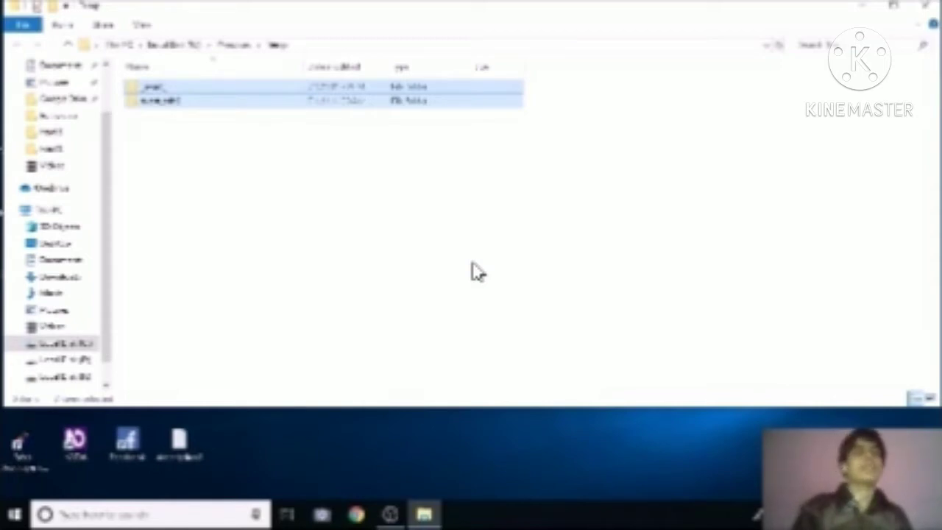
pyautogui.hotkey('alt', 'F4')
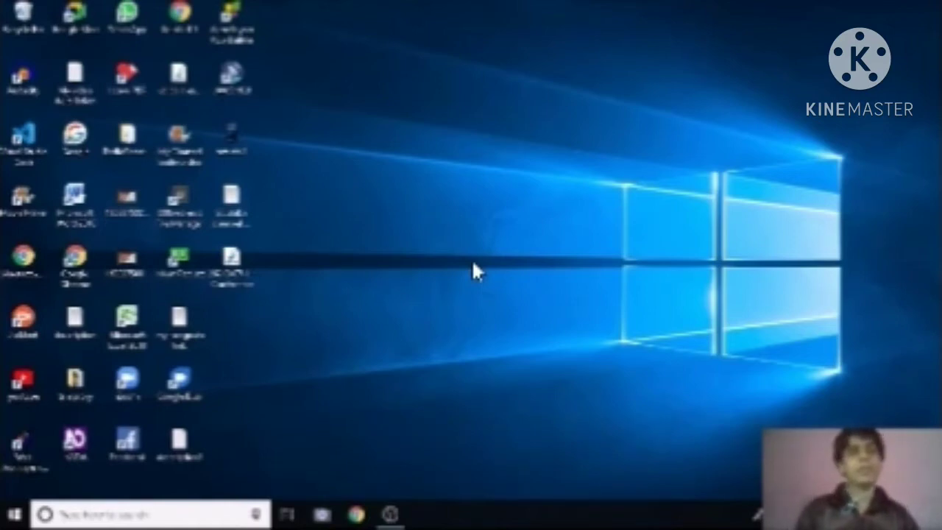
pyautogui.press('super+r')
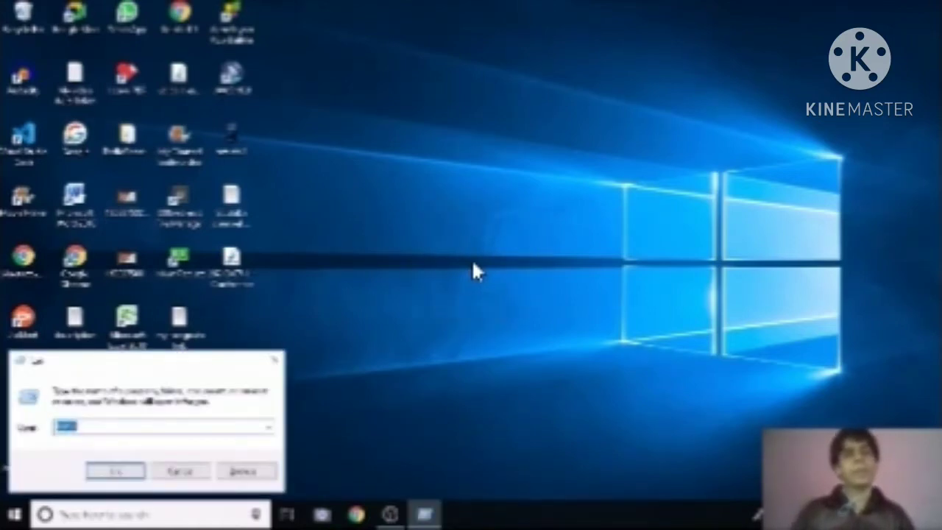
pyautogui.write('%')
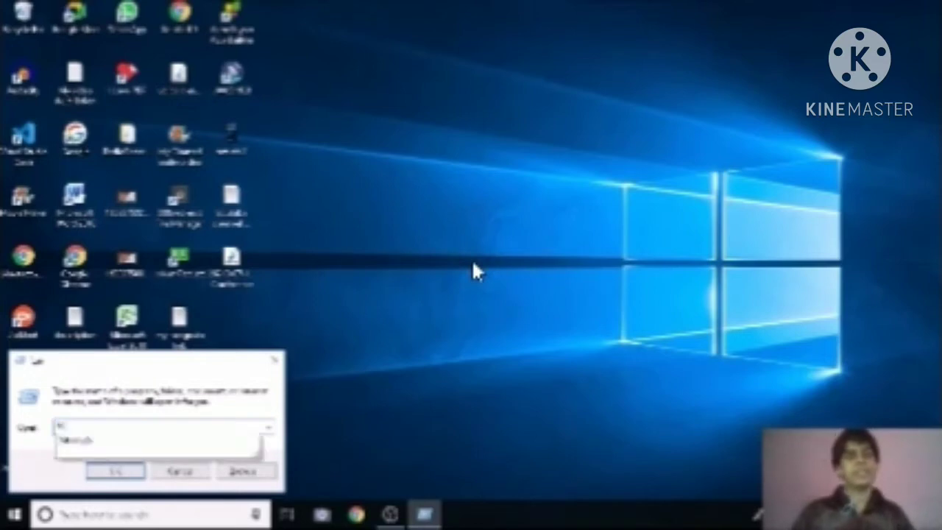
pyautogui.press('Return')
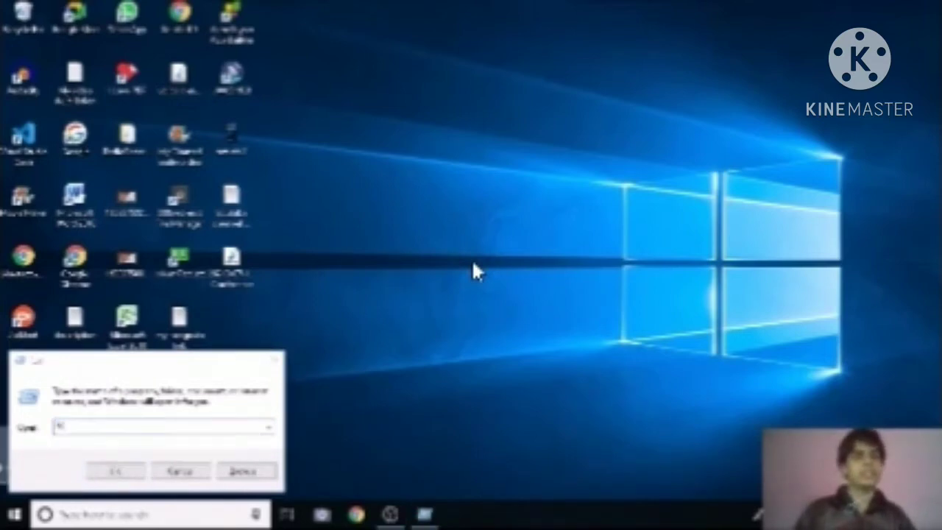
pyautogui.click(474, 271)
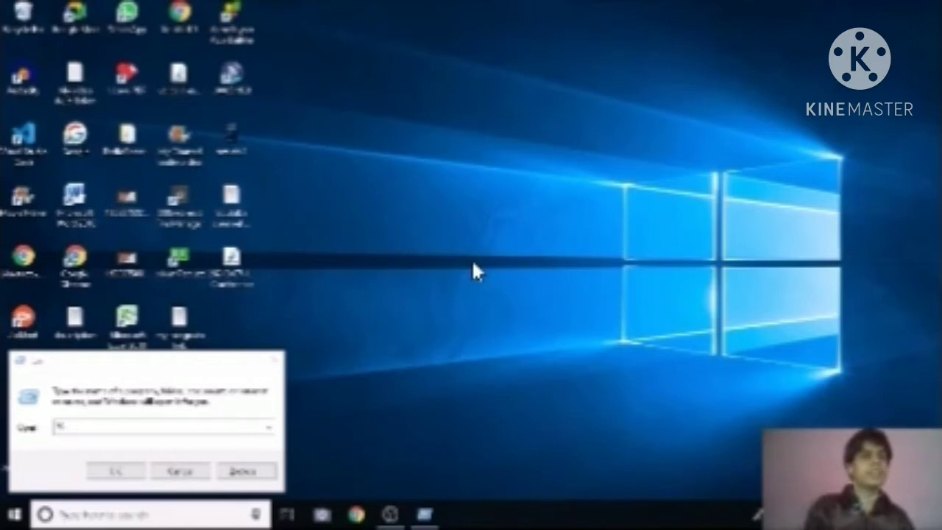
pyautogui.press('Return')
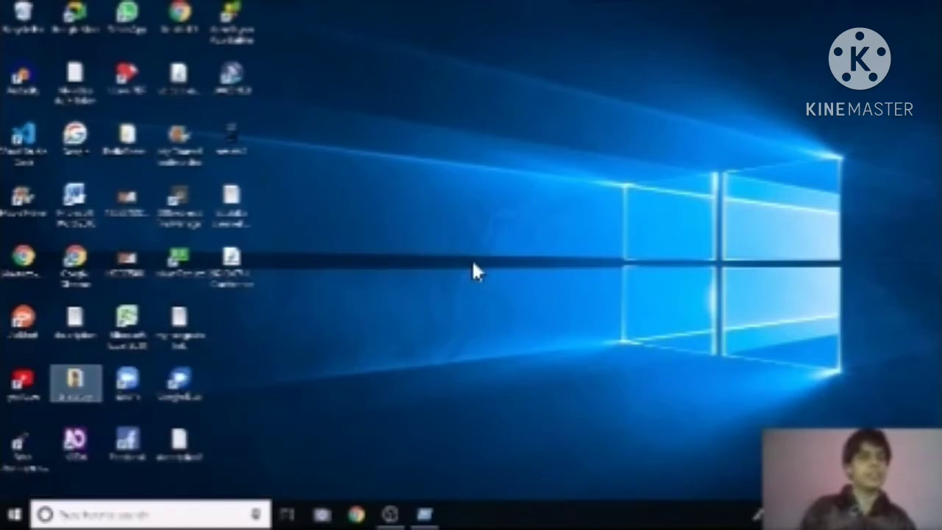
# Step: Open the user's local Temp folder with the Run command %temp%
pyautogui.press('super+r')
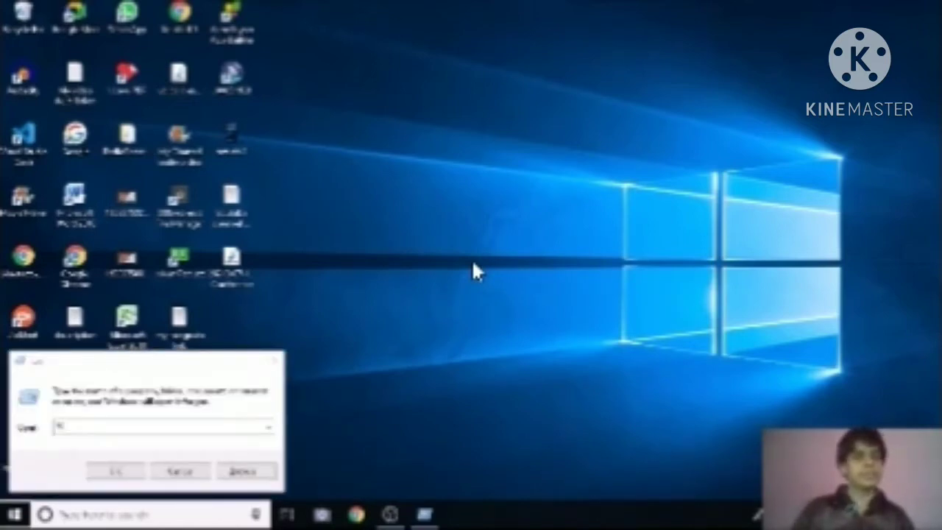
pyautogui.hotkey('alt', 'Tab')
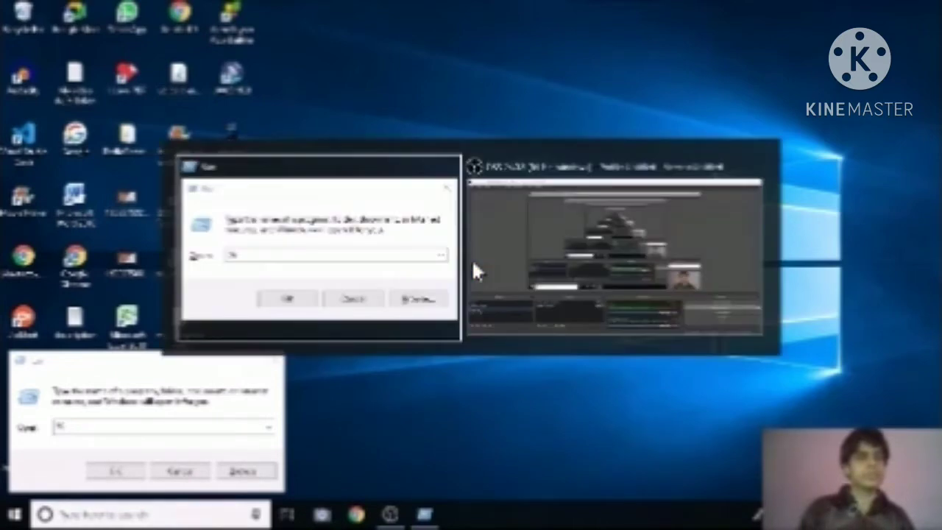
pyautogui.press('BackSpace')
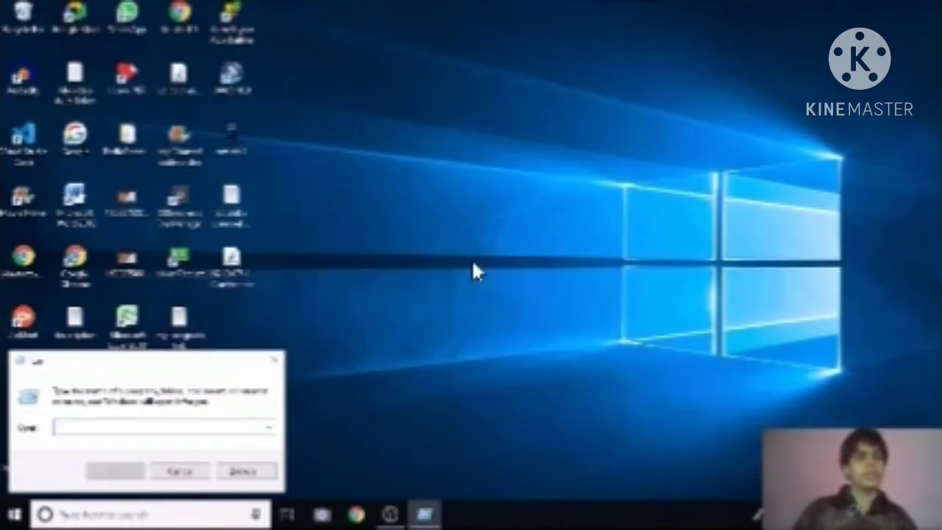
pyautogui.write('Notepa')
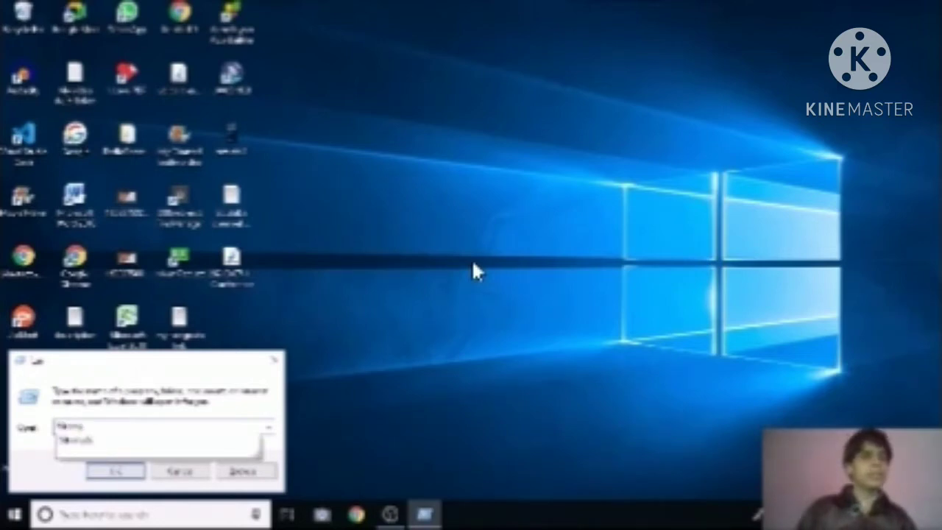
pyautogui.write('d')
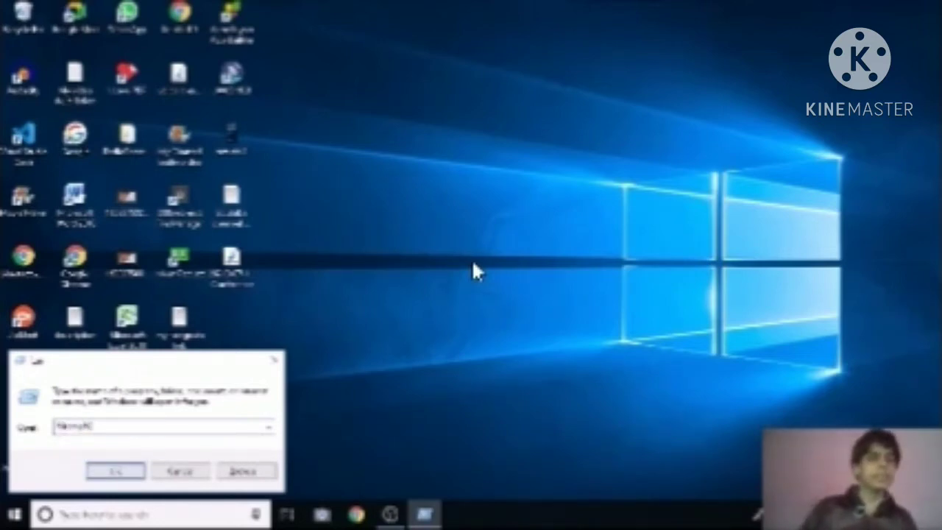
pyautogui.press('Return')
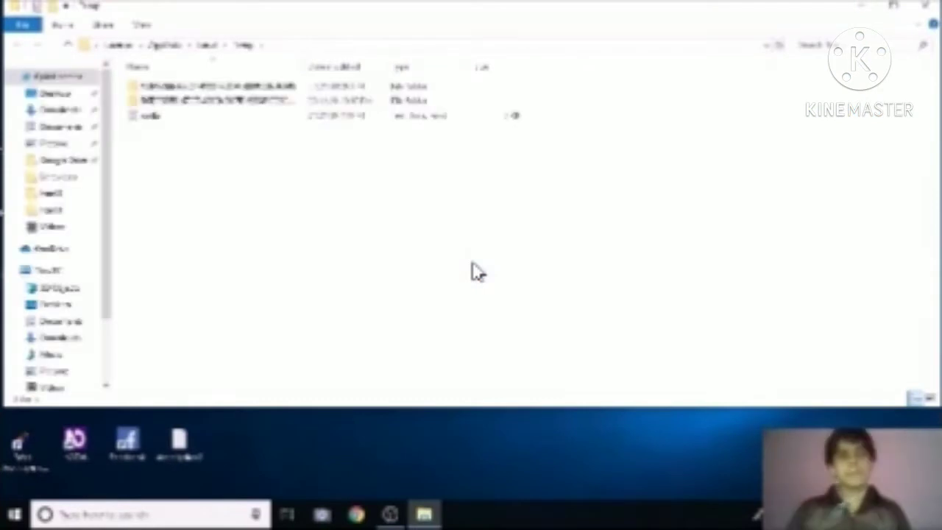
# Step: Delete all items in the user's local Temp folder and close the folder window
pyautogui.click(473, 266)
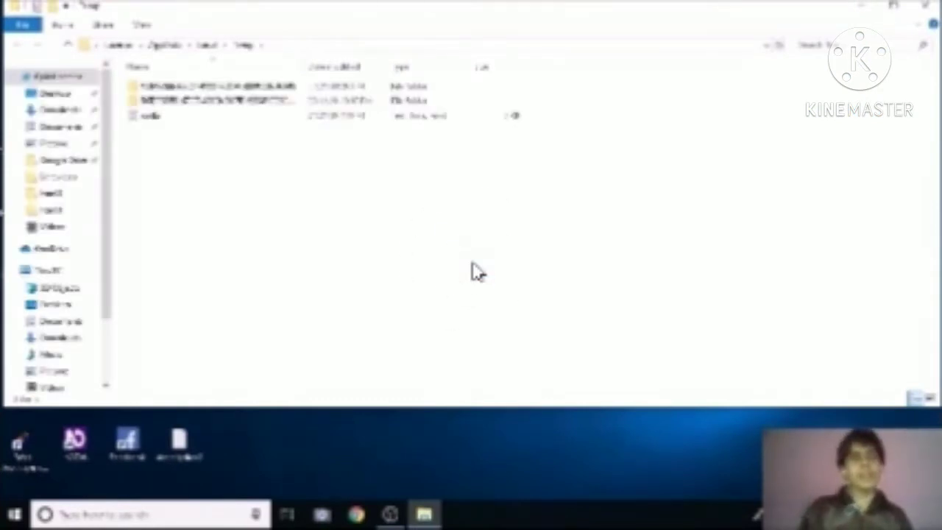
pyautogui.hotkey('ctrl', 'a')
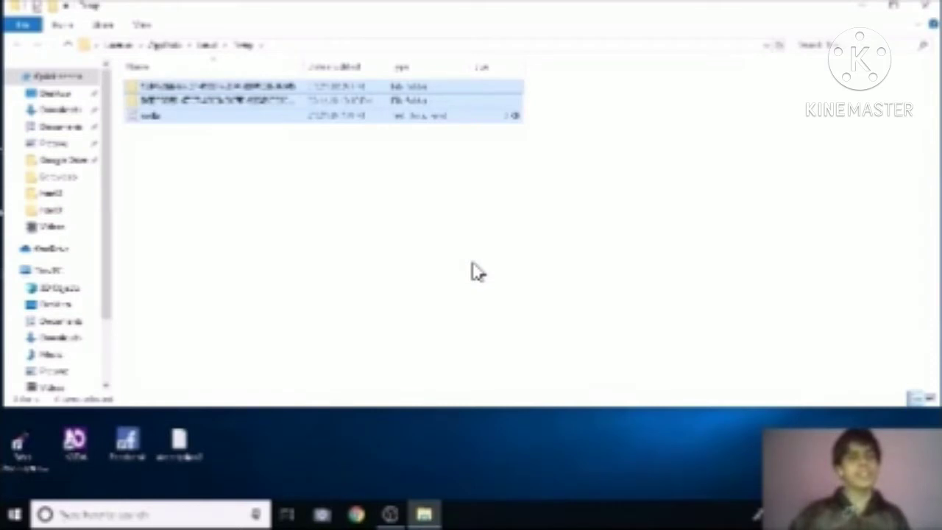
pyautogui.press('Delete')
pyautogui.press('Return')
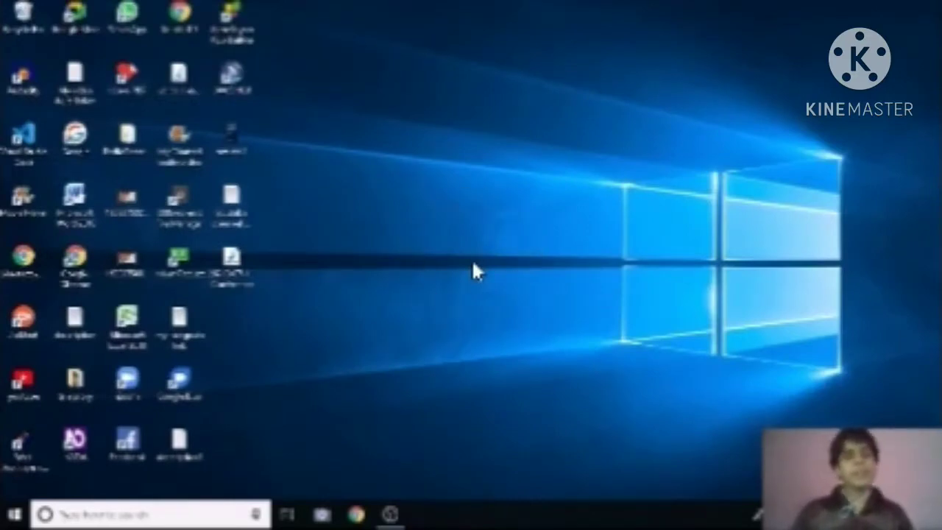
# Step: Try to open the Windows Prefetch folder with a Run command and close the Run dialog
pyautogui.press('super+r')
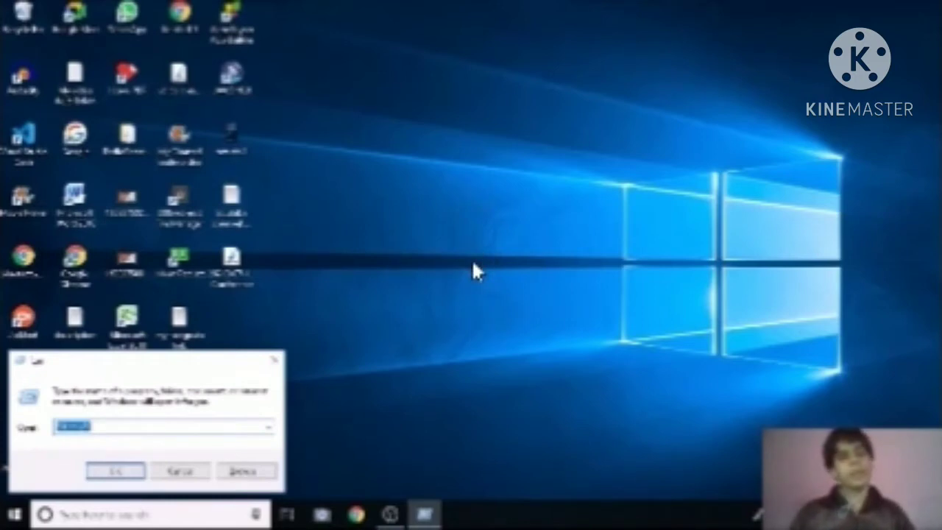
pyautogui.write('cmd')
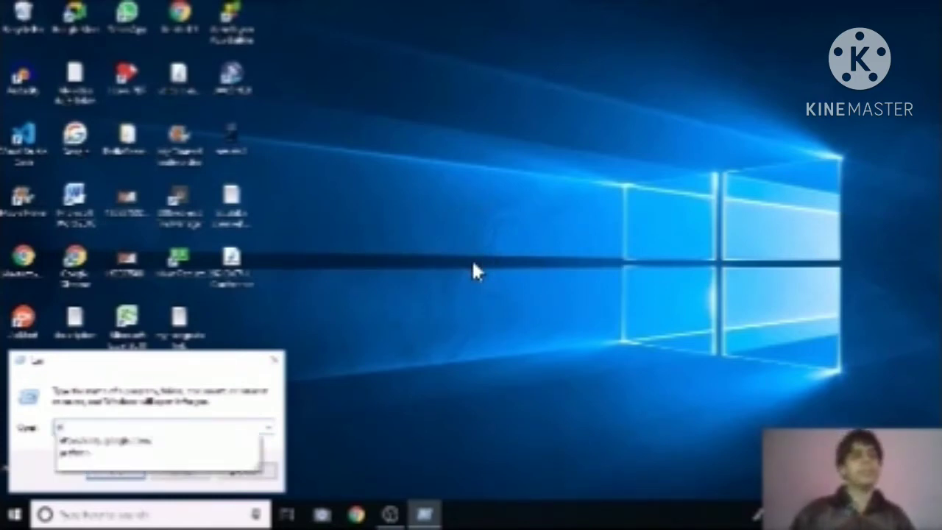
pyautogui.write('rfmon')
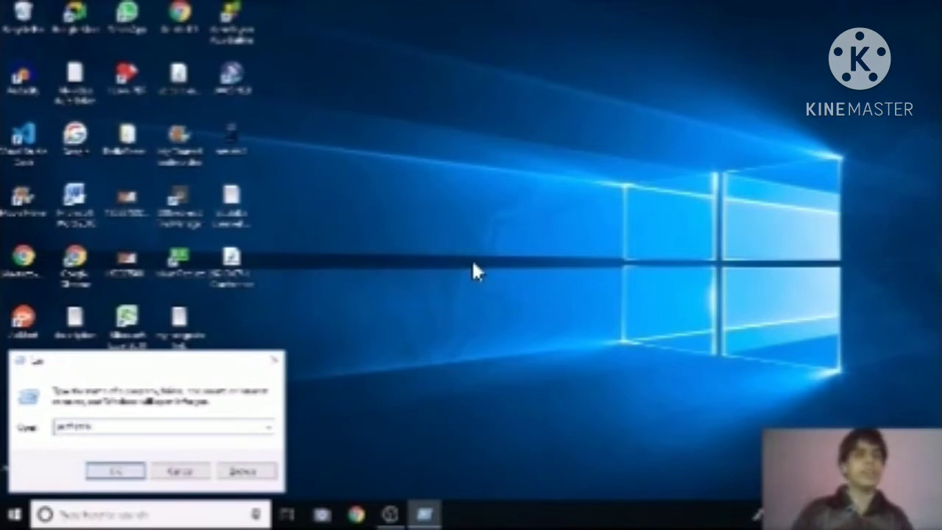
pyautogui.press('Return')
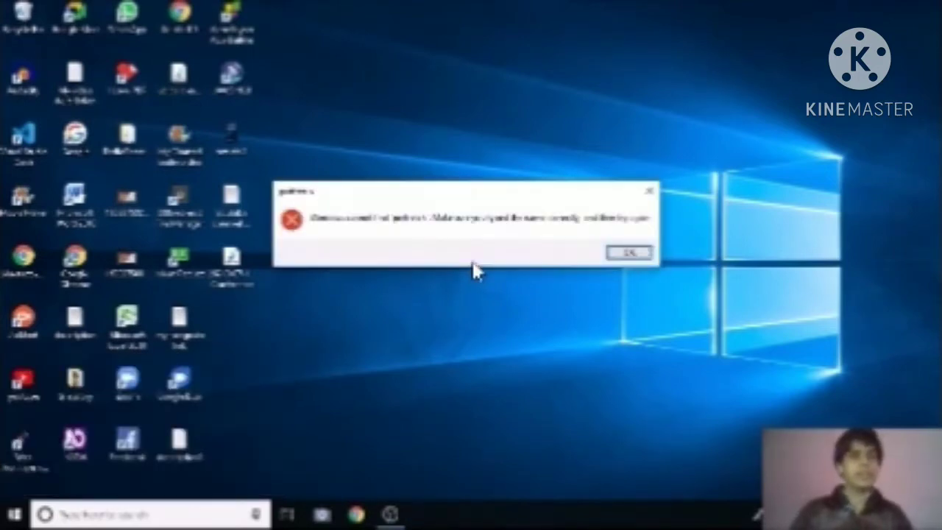
pyautogui.press('Return')
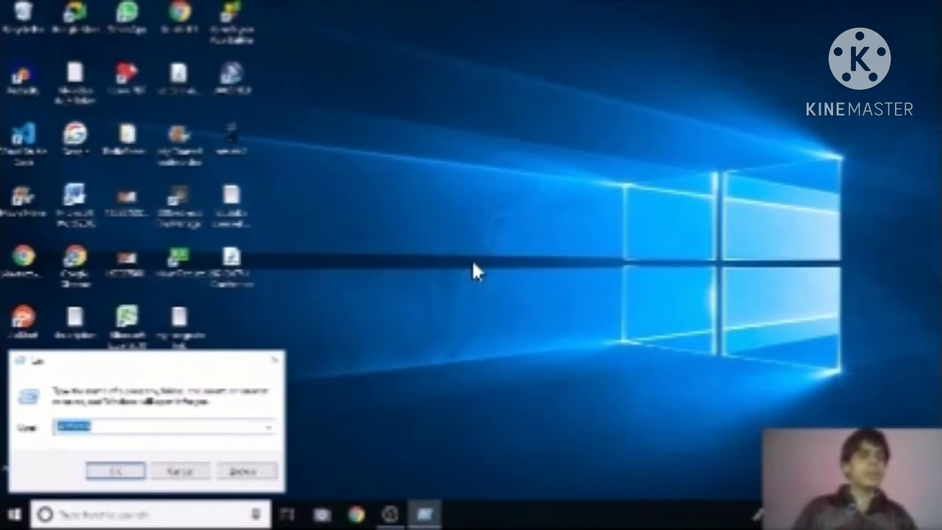
pyautogui.press('Return')
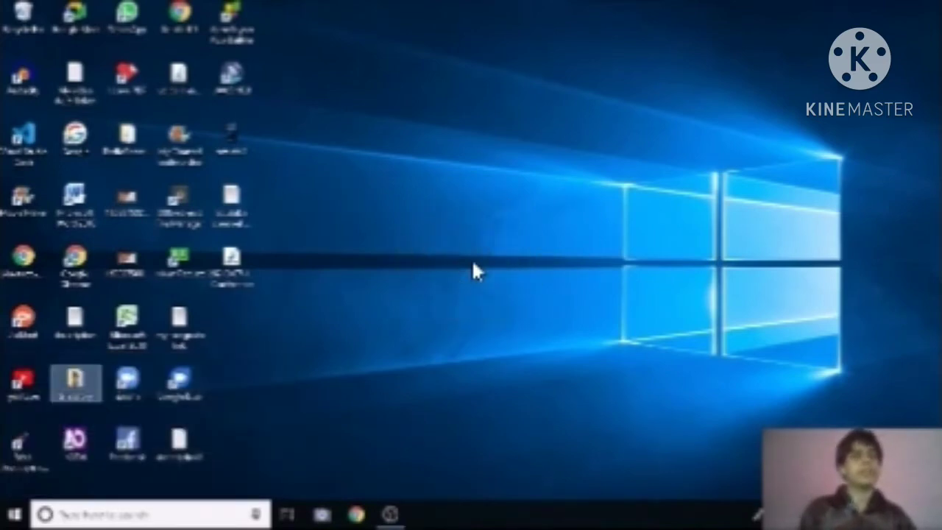
# Step: Open the Windows Prefetch folder with the Run command prefetch
pyautogui.press('super+r')
pyautogui.write('p')
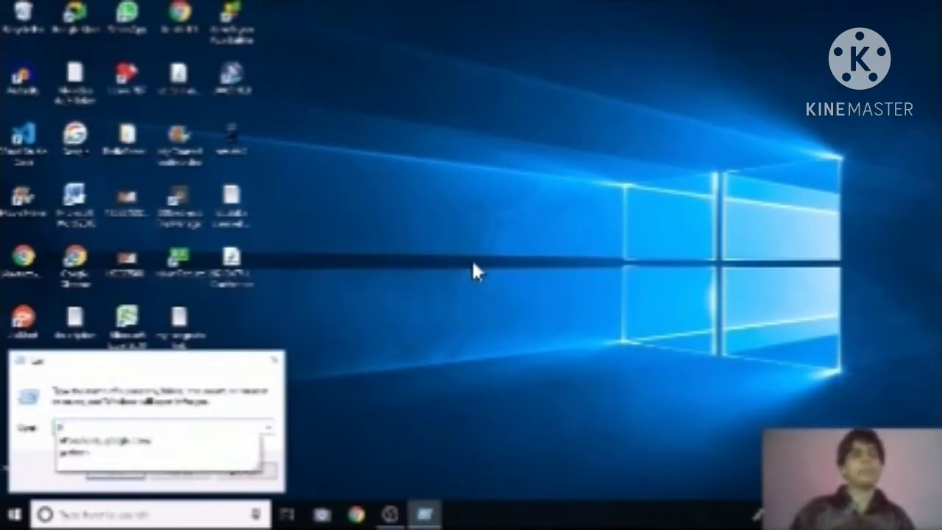
pyautogui.write('ref')
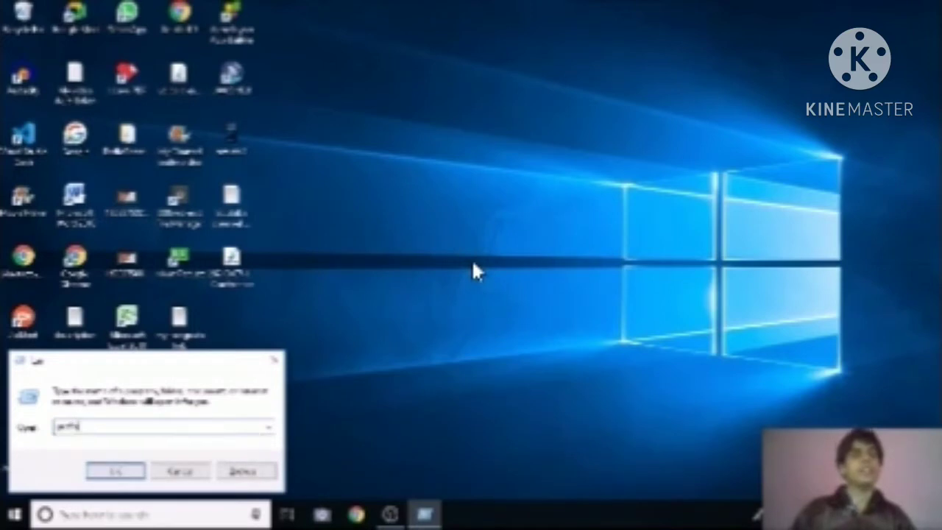
pyautogui.write('etch')
pyautogui.press('Return')
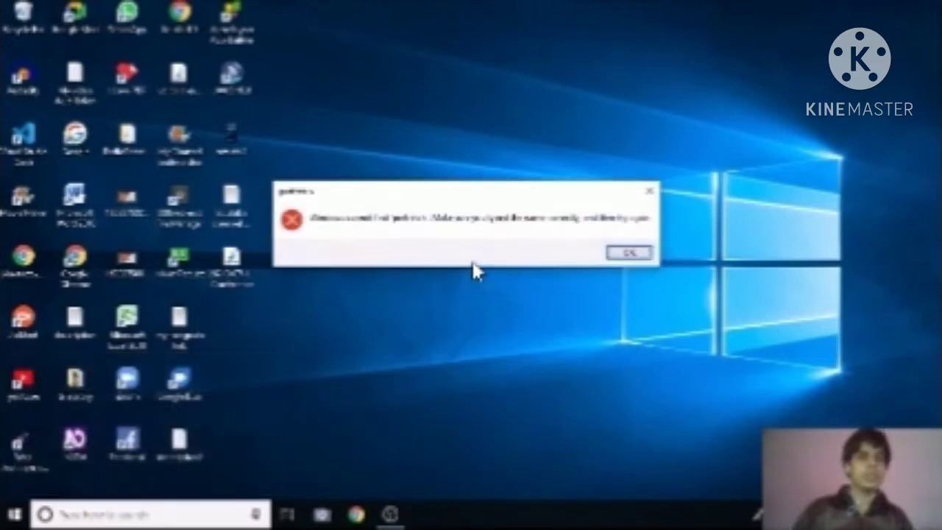
pyautogui.press('Return')
pyautogui.press('BackSpace')
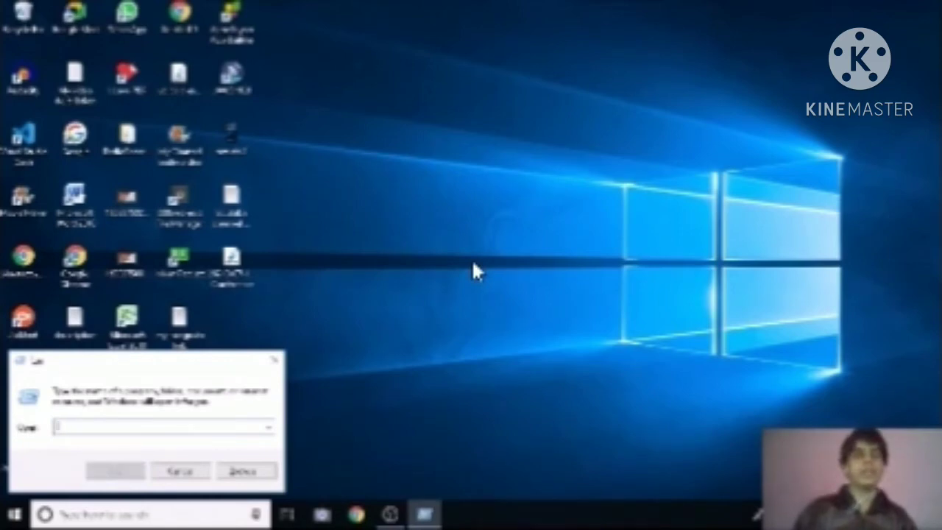
pyautogui.write('%te')
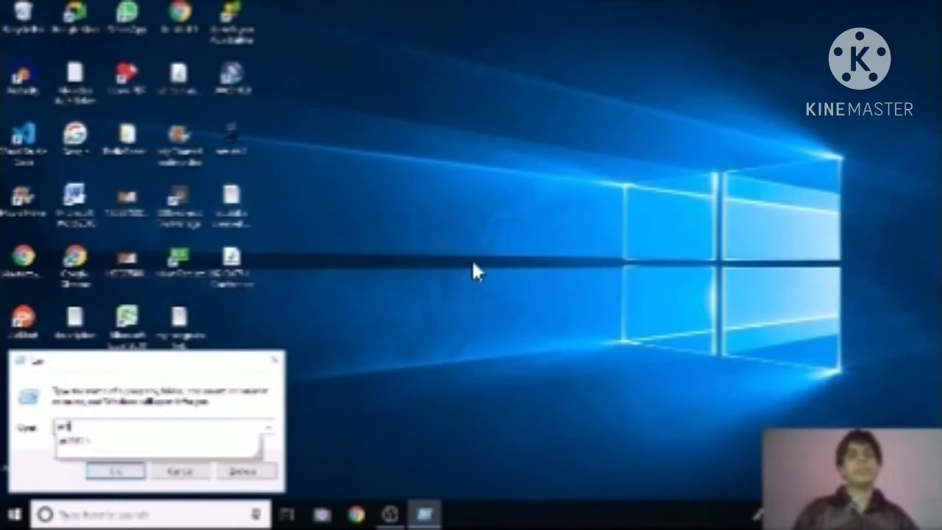
pyautogui.write('mp%')
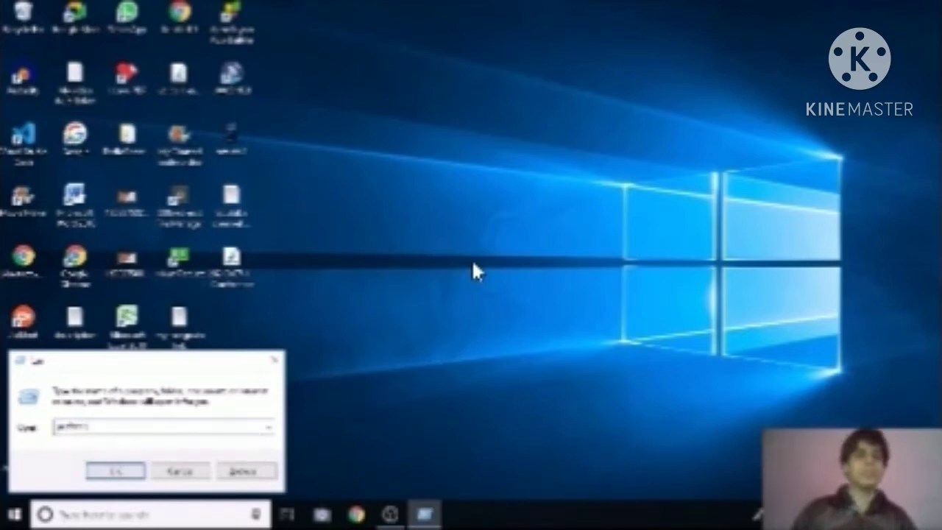
pyautogui.press('Return')
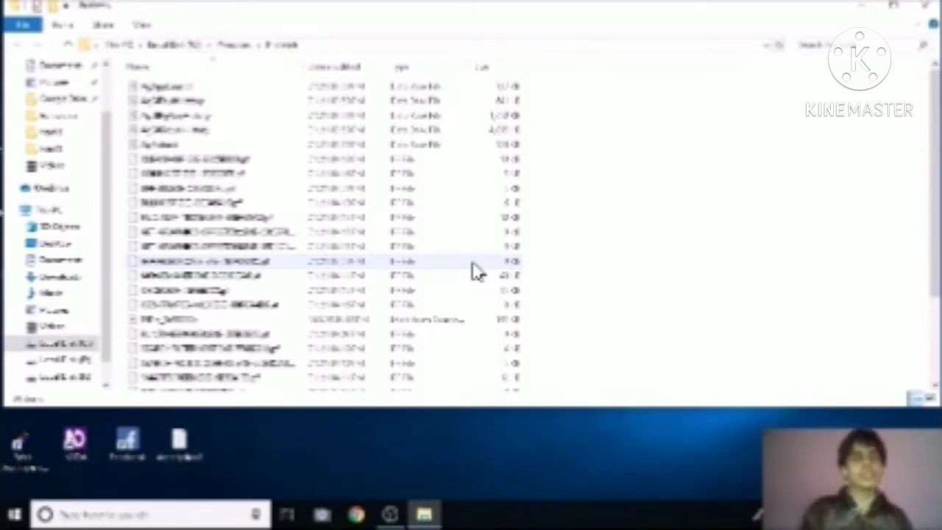
# Step: Delete everything in the Windows Prefetch folder, retrying the file that is in use
pyautogui.hotkey('ctrl', 'a')
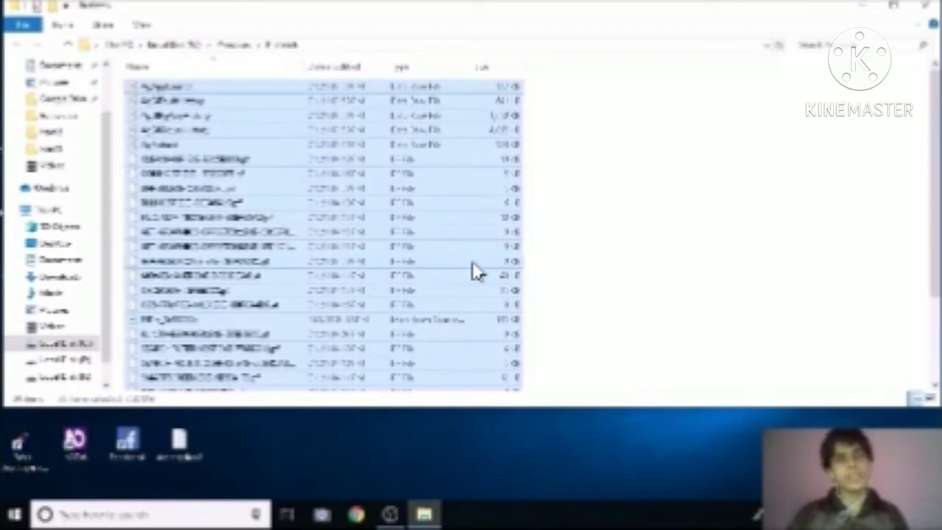
pyautogui.press('Delete')
pyautogui.press('Return')
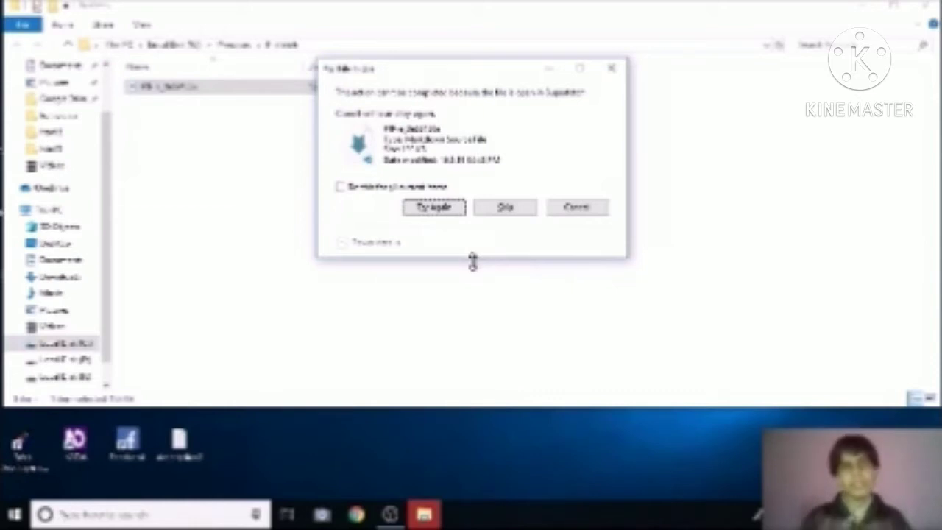
pyautogui.press('Return')
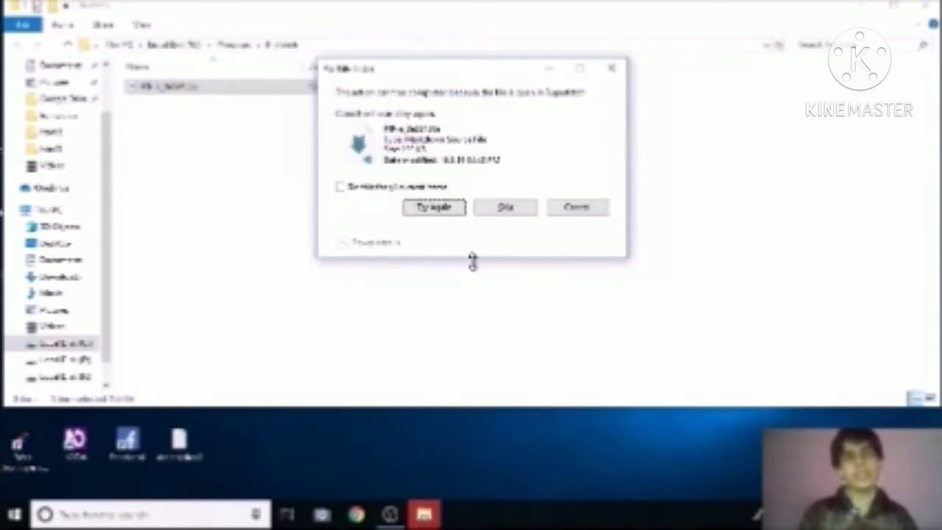
pyautogui.press('Return')
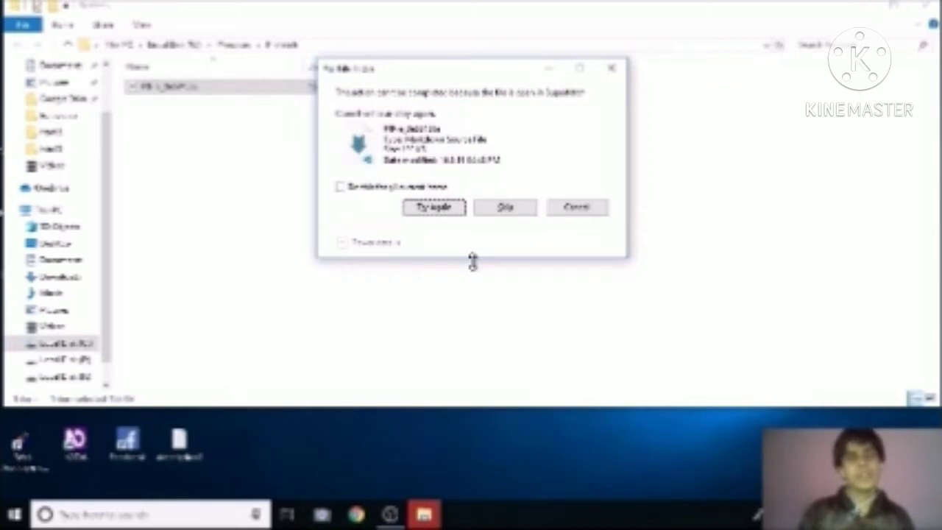
pyautogui.click(473, 262)
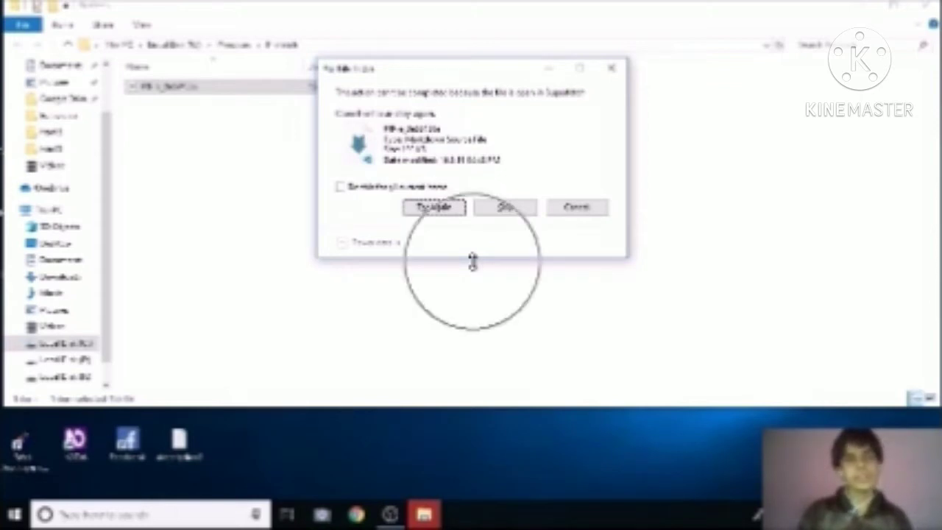